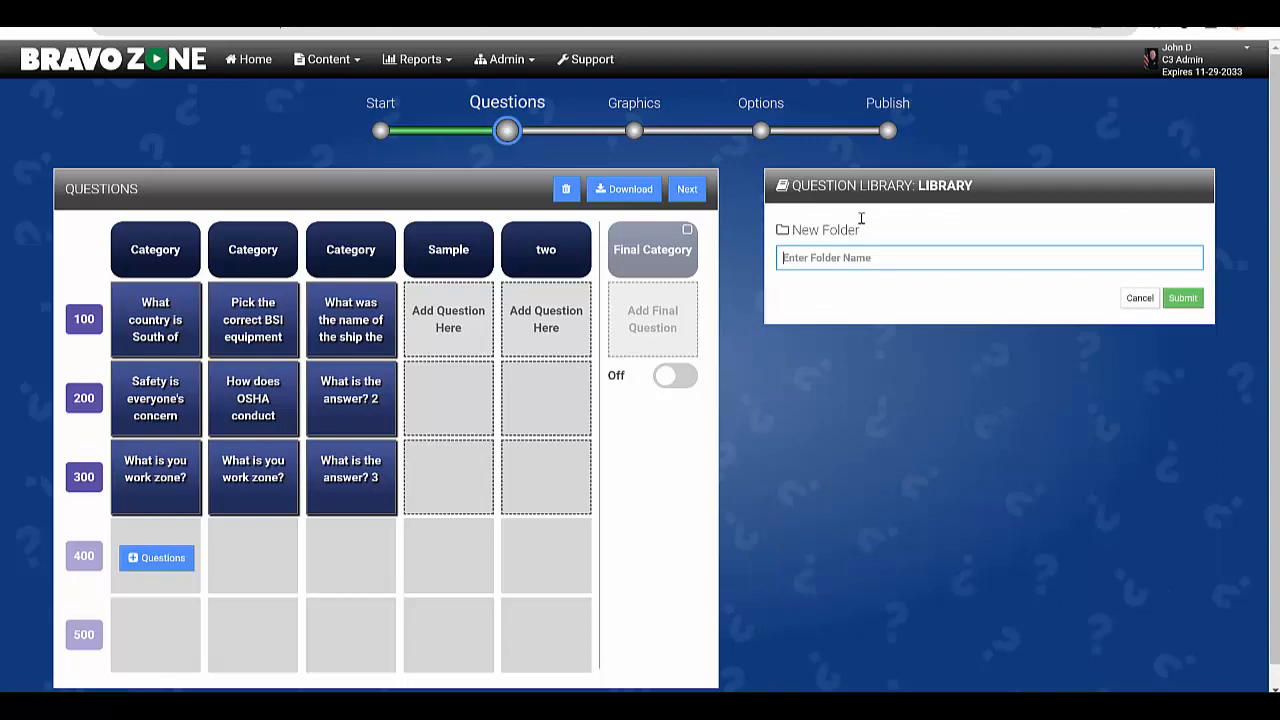
- Create a library folder named QS Safety and copy the Pilgrims' ship question and "What is the answer? 2" into it
text(qs Safety)
click(1180, 302)
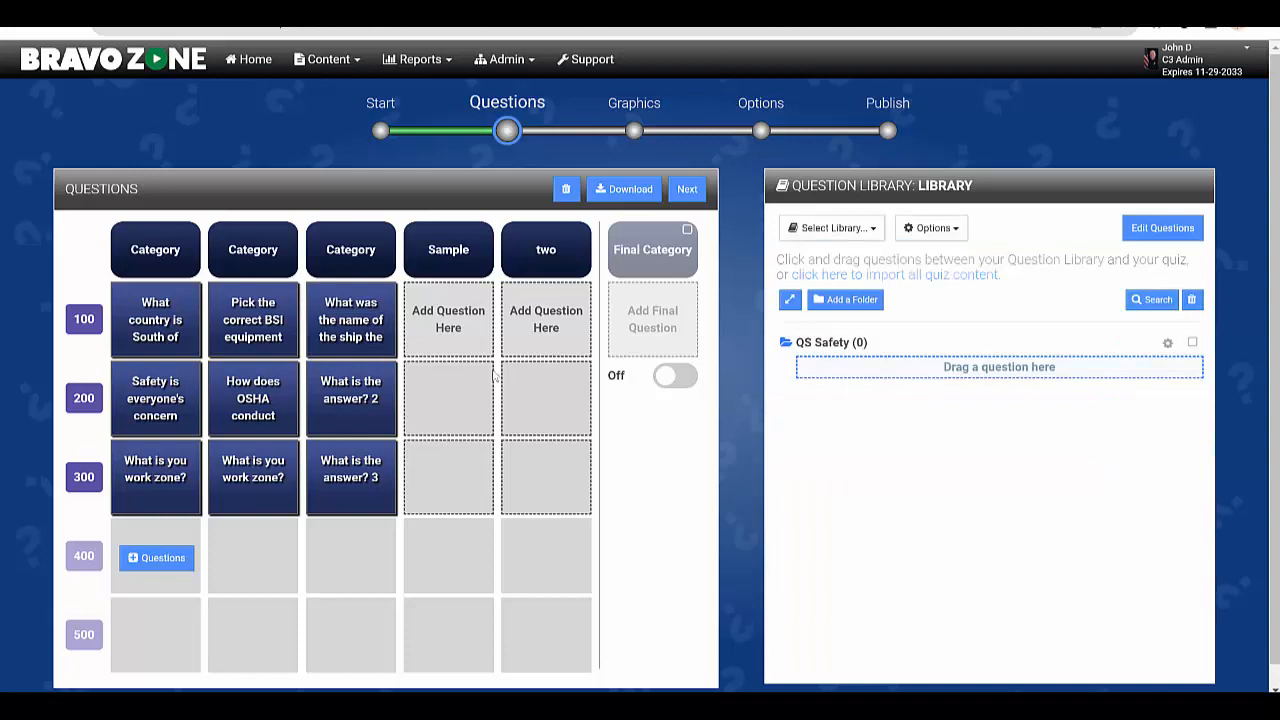
drag(370, 313, 950, 370)
drag(327, 384, 945, 382)
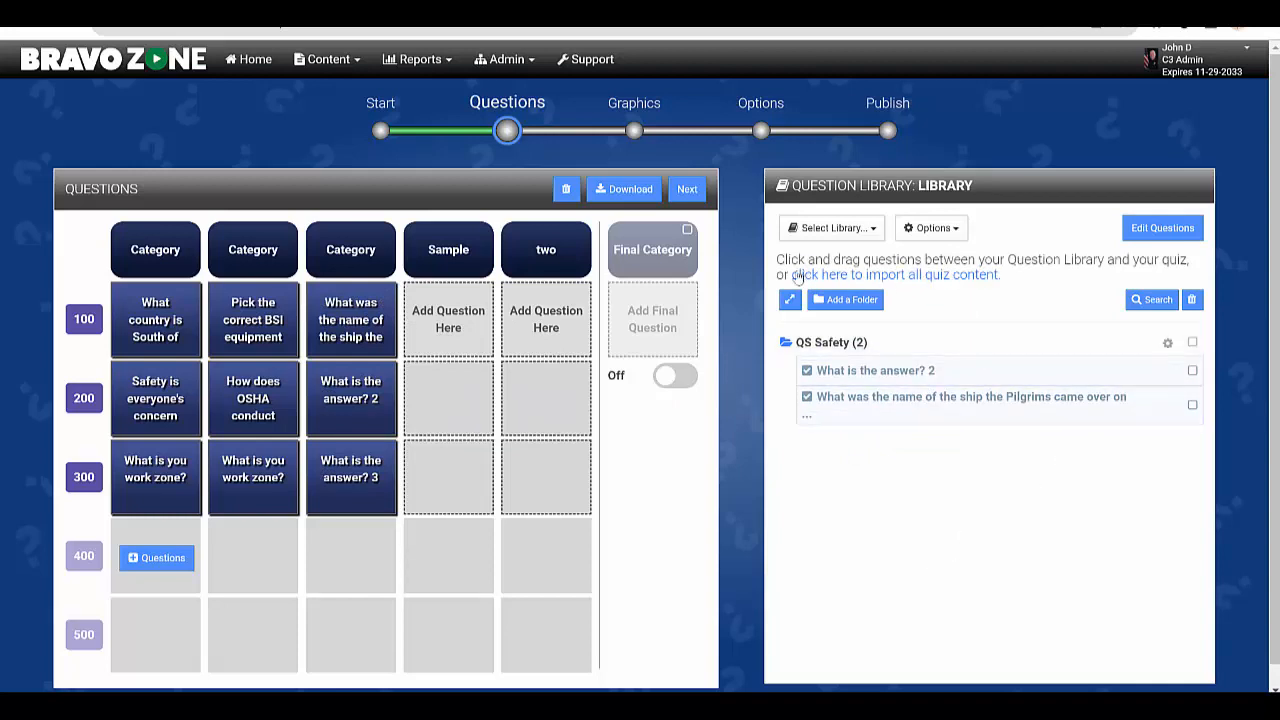
click(932, 282)
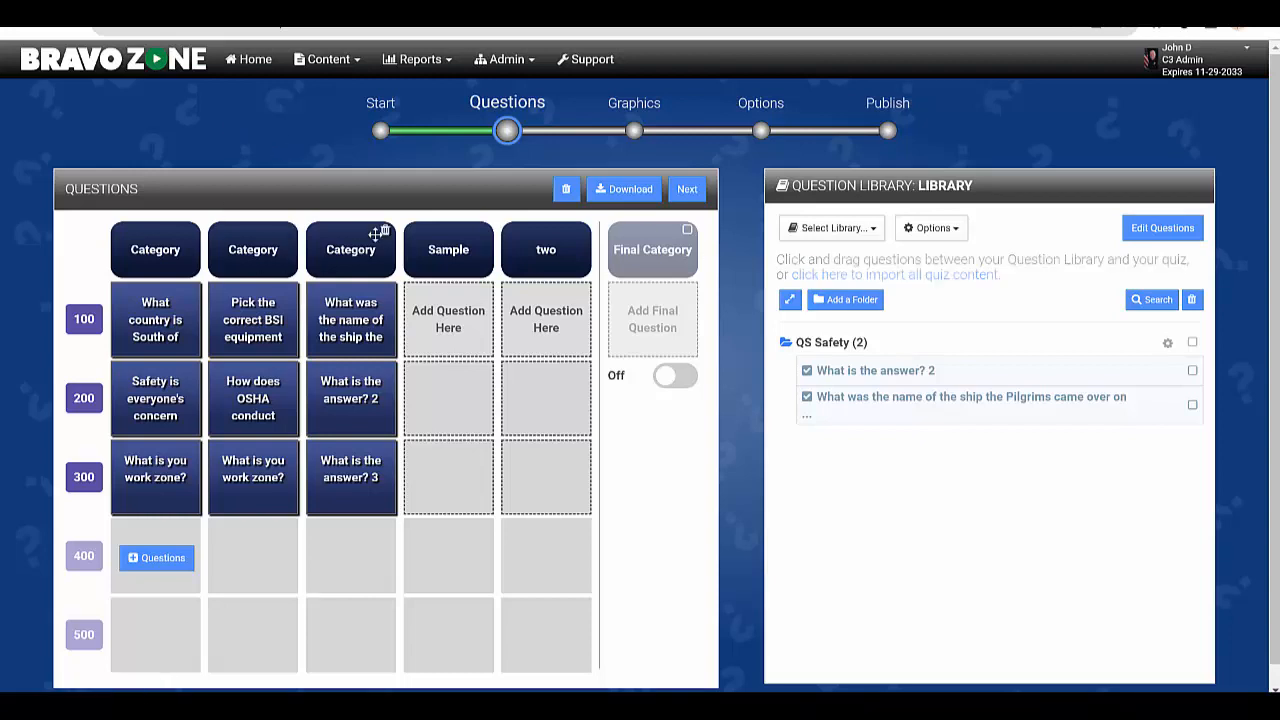
- Make the third category the first column, and in the resulting third column move the BSI equipment question to 300 and the OSHA question to 200
drag(344, 244, 165, 252)
drag(350, 320, 360, 494)
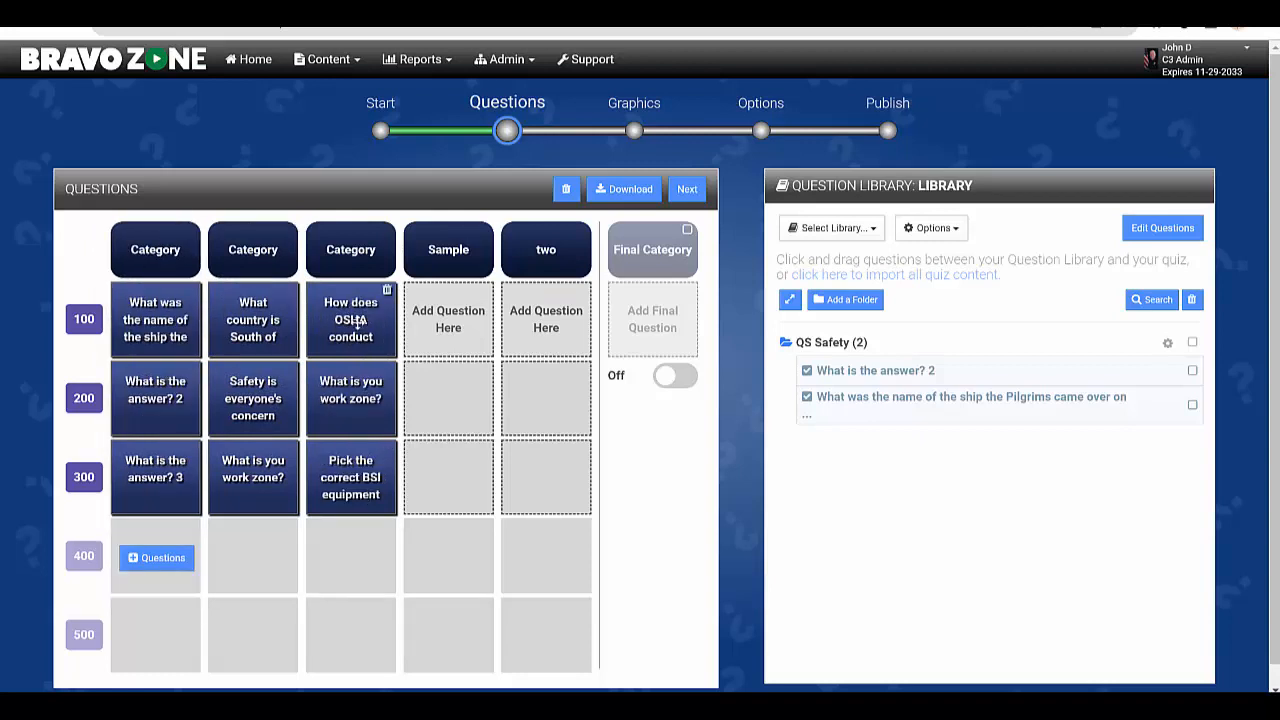
drag(352, 322, 365, 410)
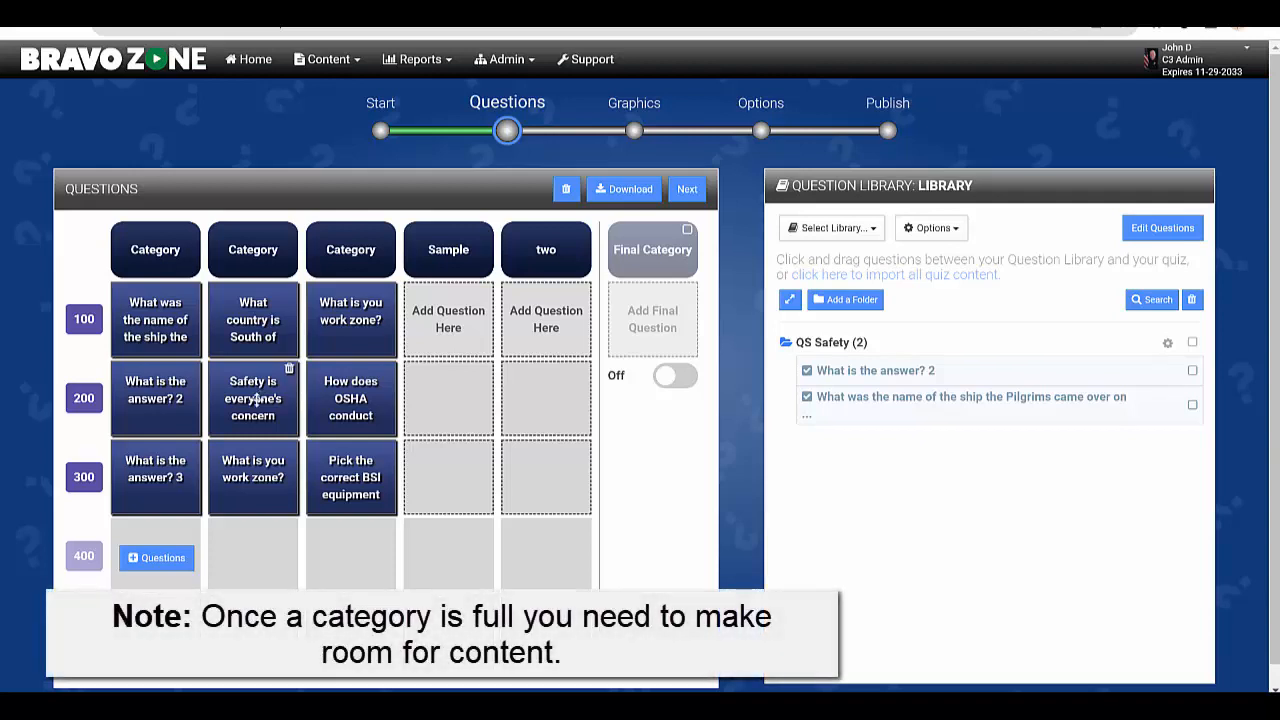
- Delete the "Safety is everyone's concern" question and move the OSHA question into the second category's free 300 slot
drag(255, 397, 304, 399)
click(285, 370)
click(604, 441)
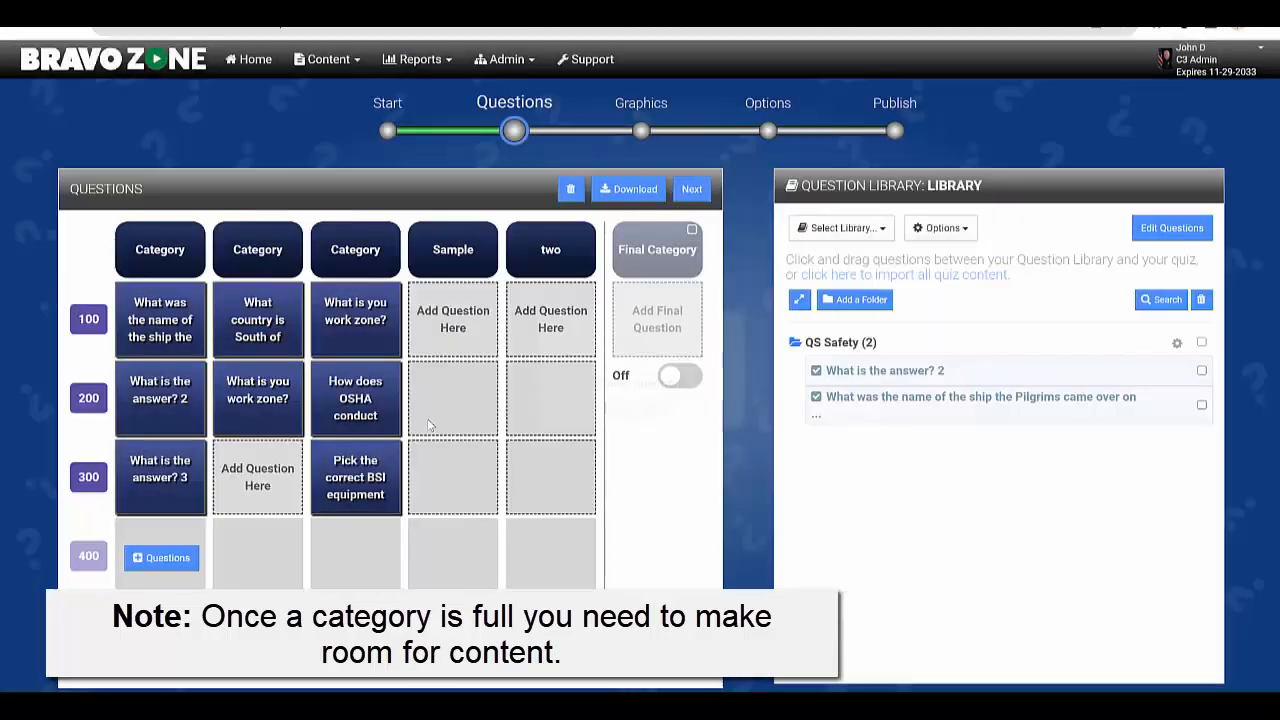
drag(355, 400, 253, 478)
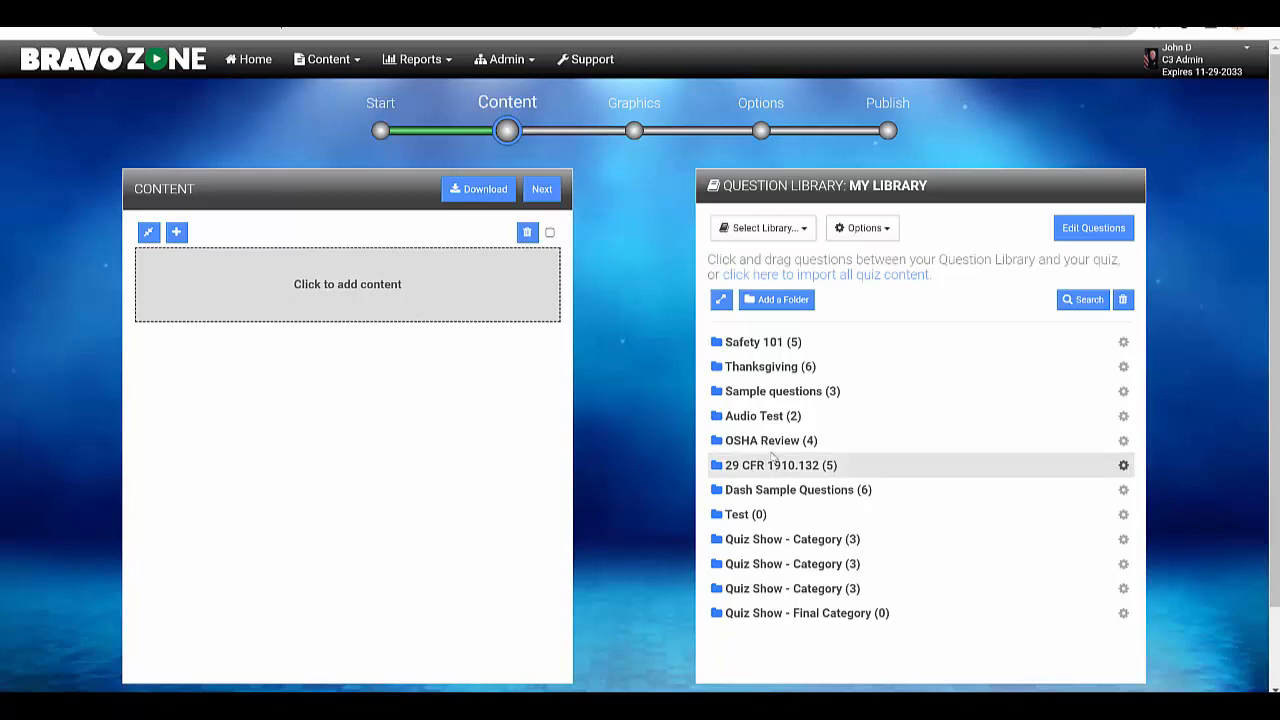
- Add all questions from the Thanksgiving library folder to the empty quiz content
click(765, 368)
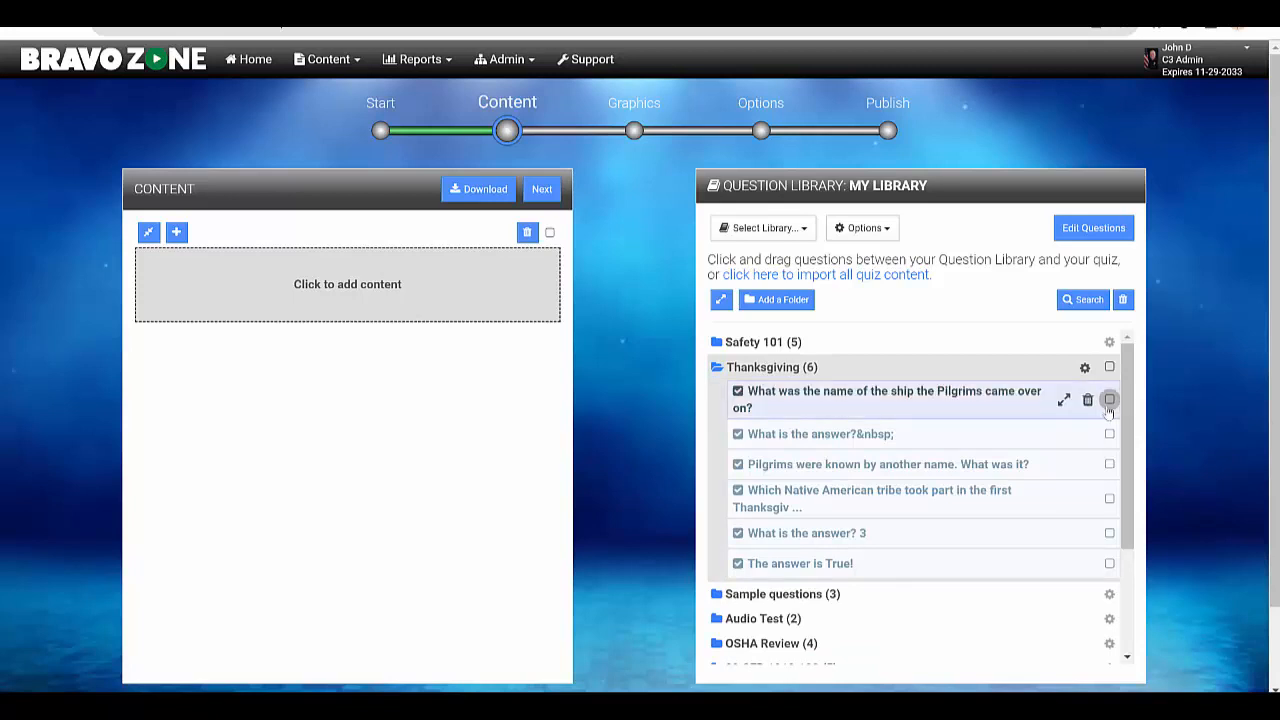
click(1109, 399)
click(1109, 499)
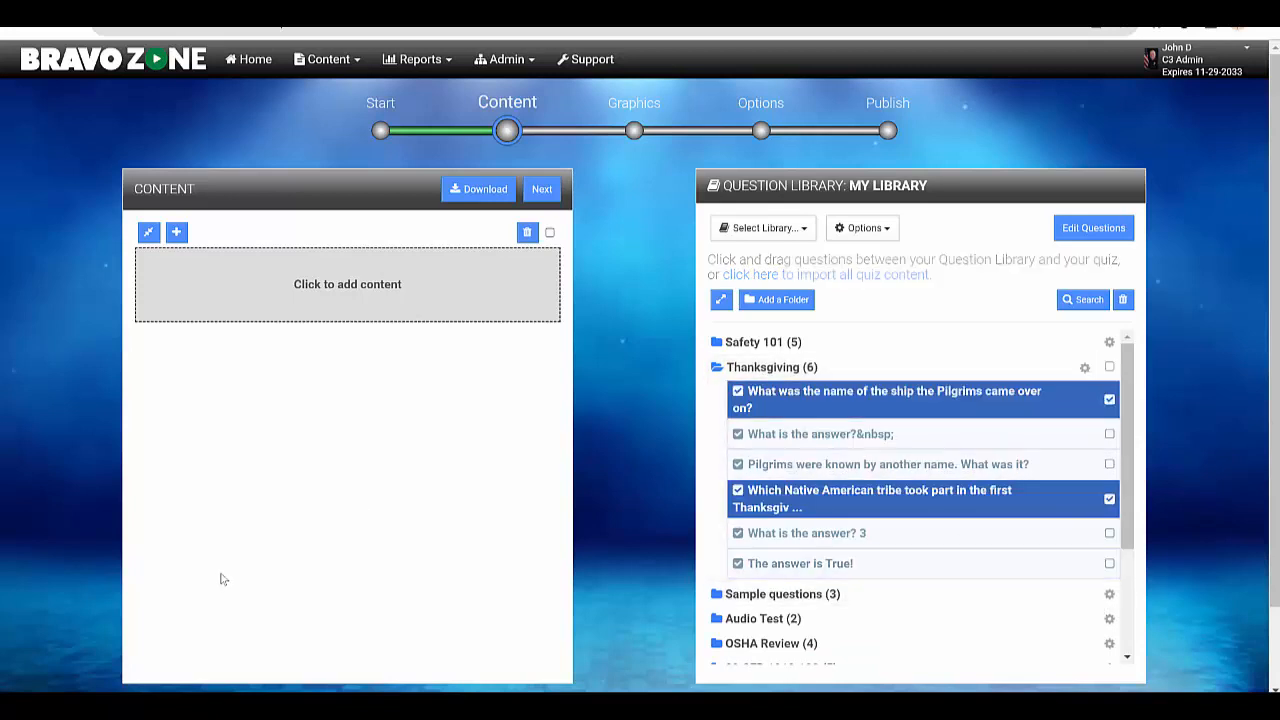
click(1109, 367)
drag(1060, 400, 228, 270)
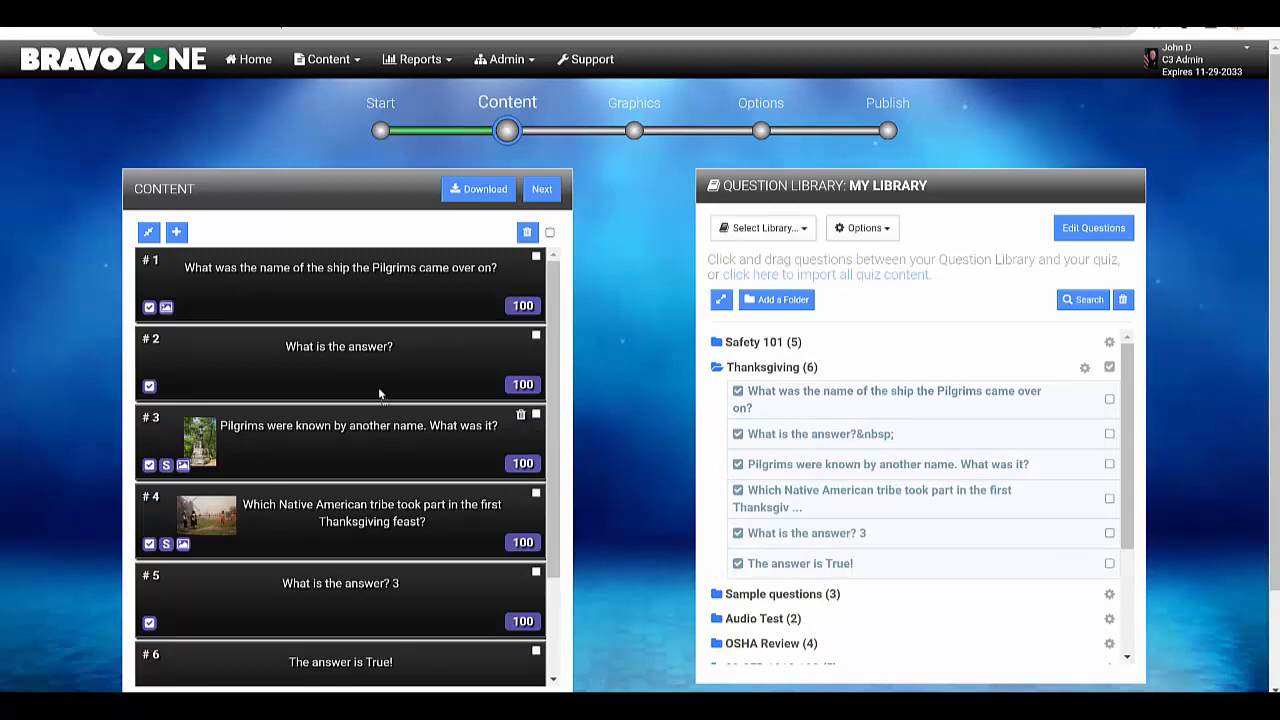
- Move the "Pilgrims were known by another name" question to first place, and move it together with the Pilgrims' ship question to the list's end
drag(390, 440, 372, 272)
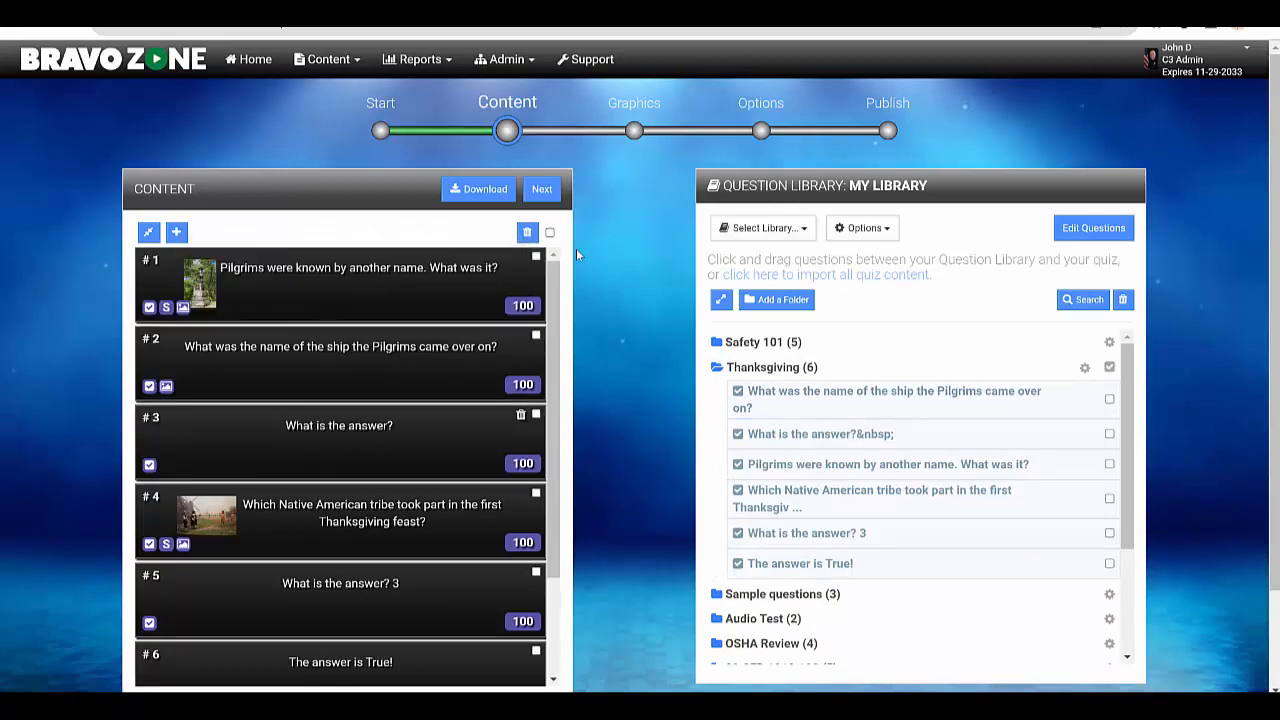
click(536, 257)
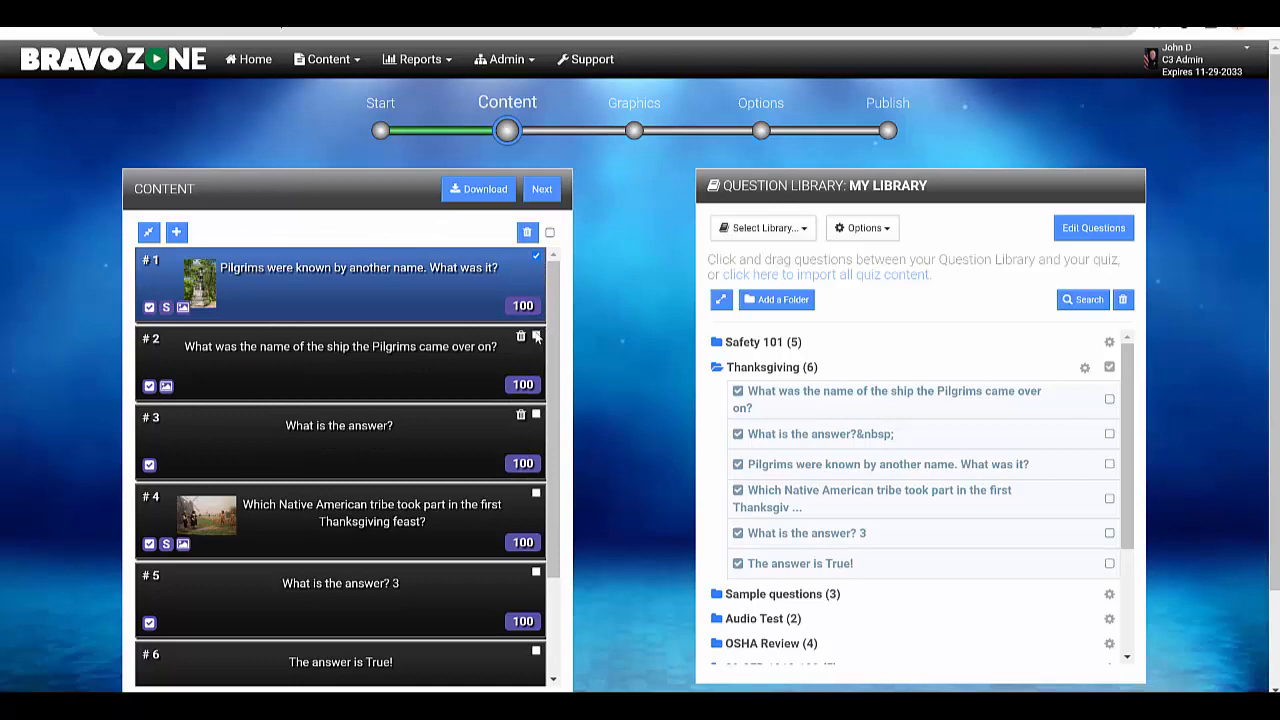
click(536, 335)
drag(363, 358, 327, 613)
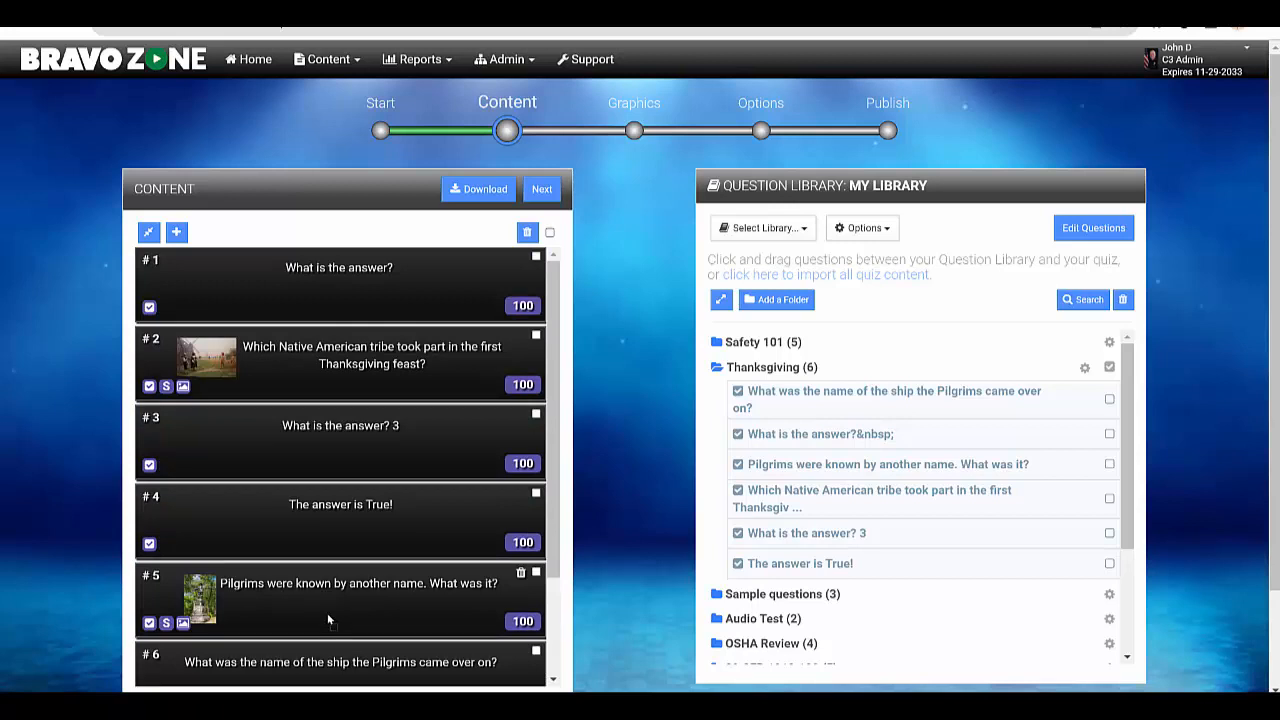
- Delete all questions from the quiz content and collapse the Thanksgiving folder in the library
click(549, 233)
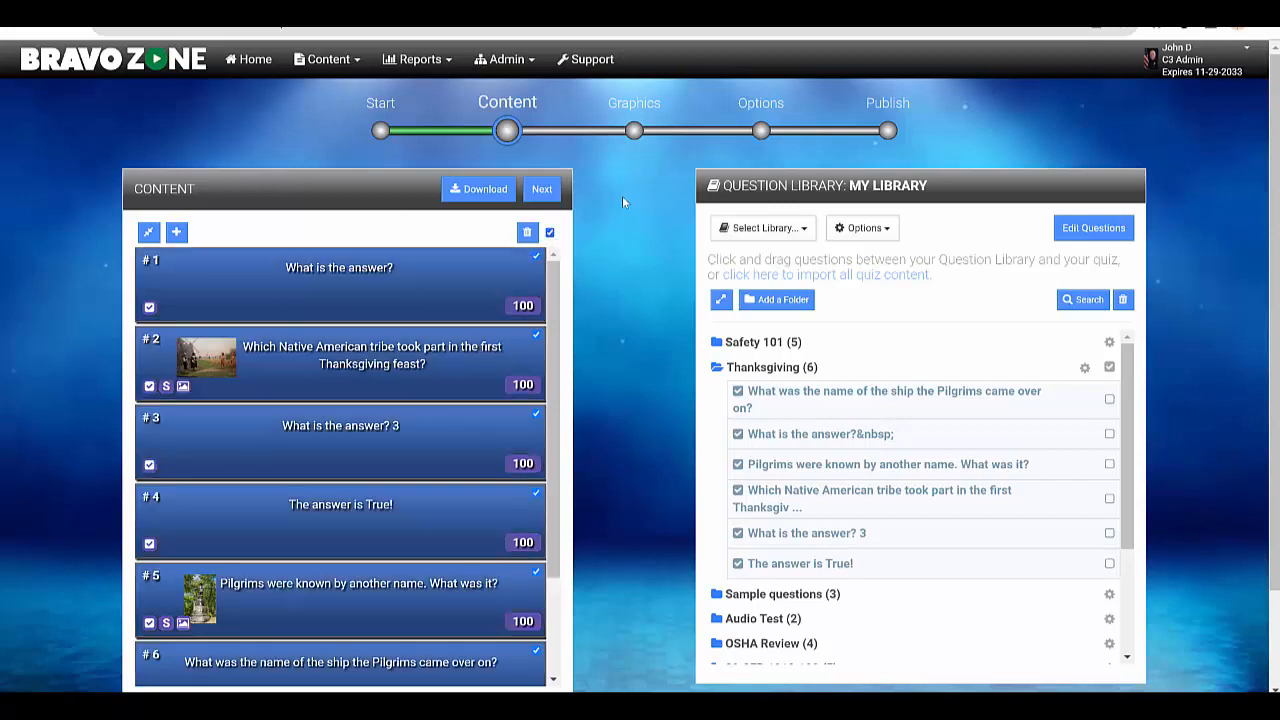
click(527, 232)
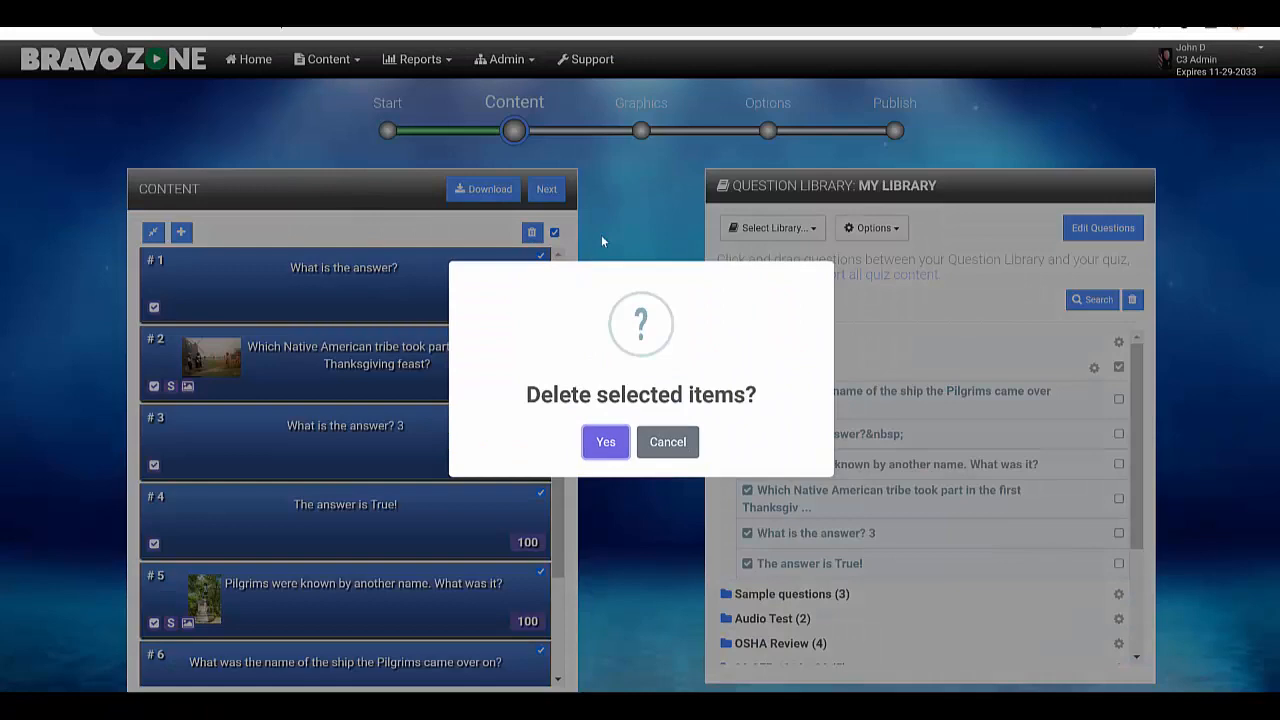
click(604, 442)
click(752, 368)
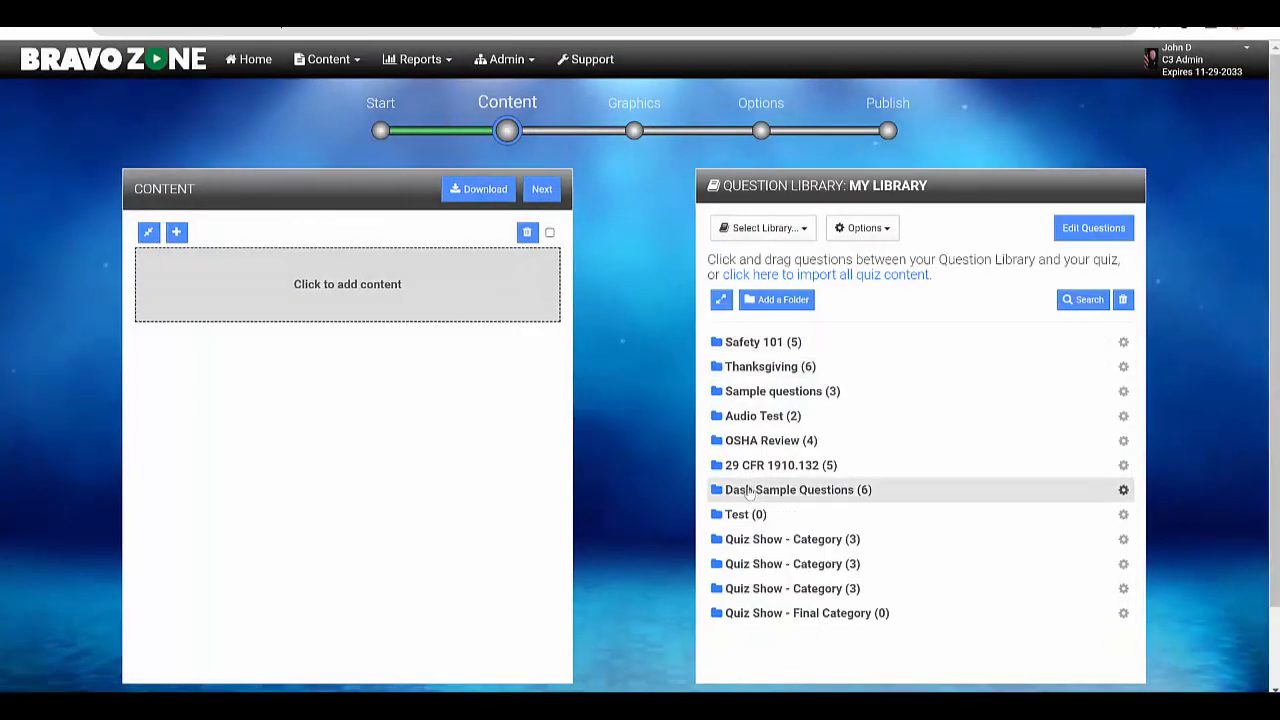
- Add all questions from the Dash Sample Questions folder to the quiz content, accepting the needed corrections
click(749, 491)
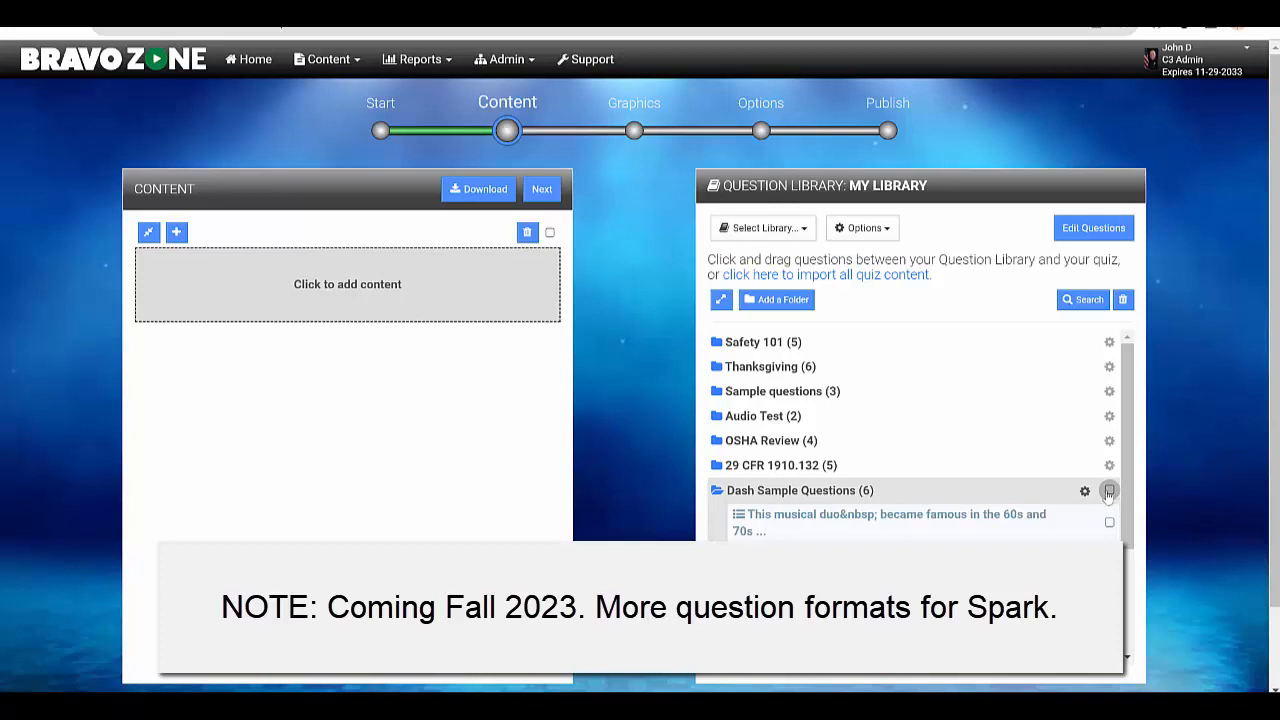
click(1108, 491)
drag(937, 528, 236, 276)
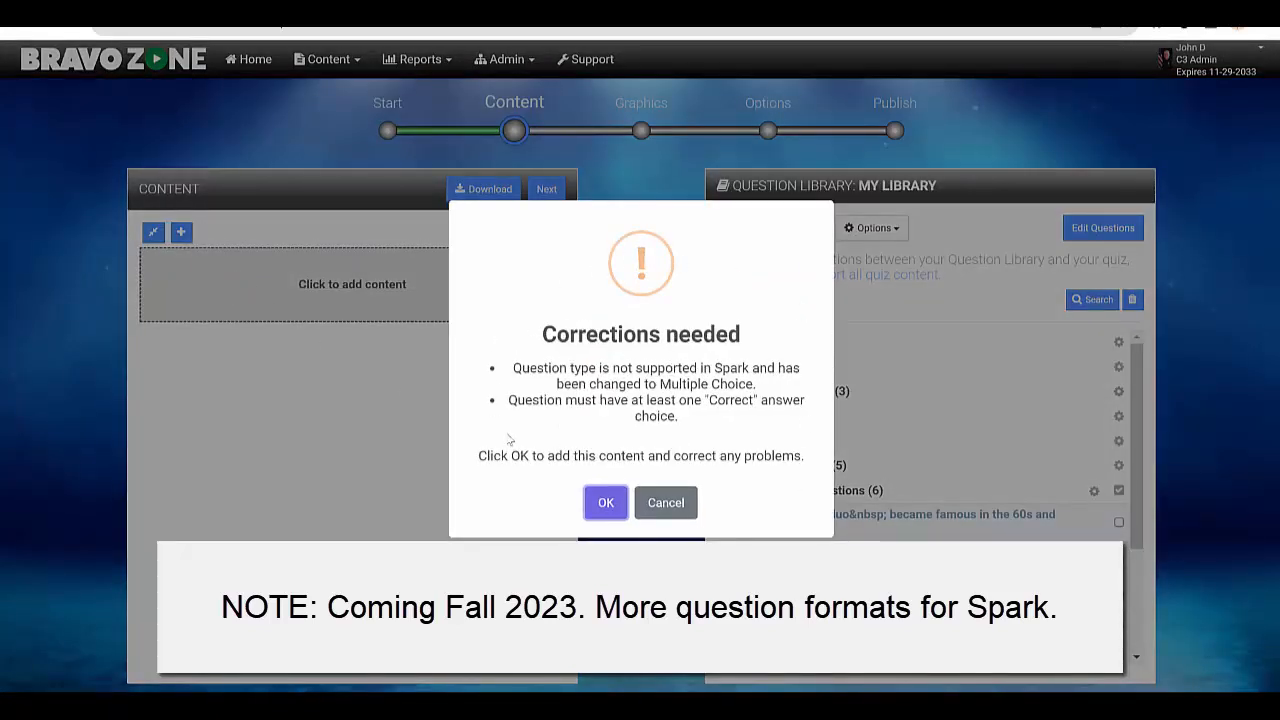
click(612, 501)
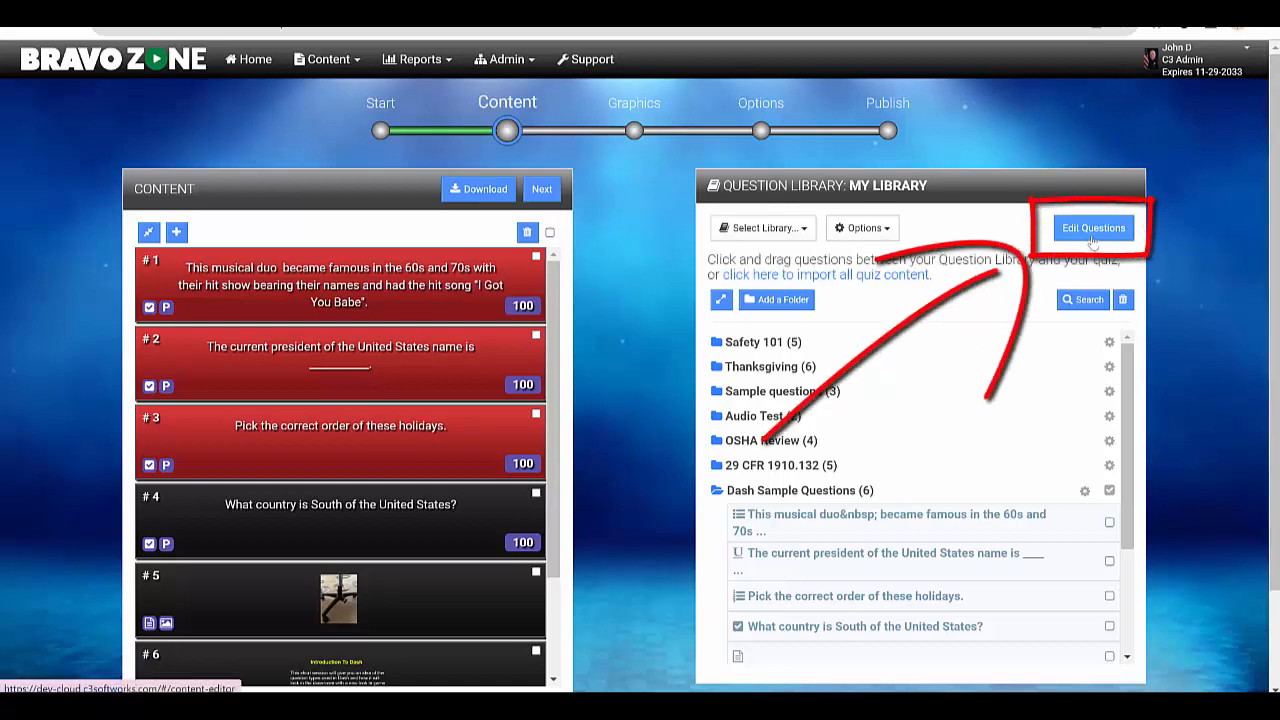
- Open the question editor for the question library
click(342, 64)
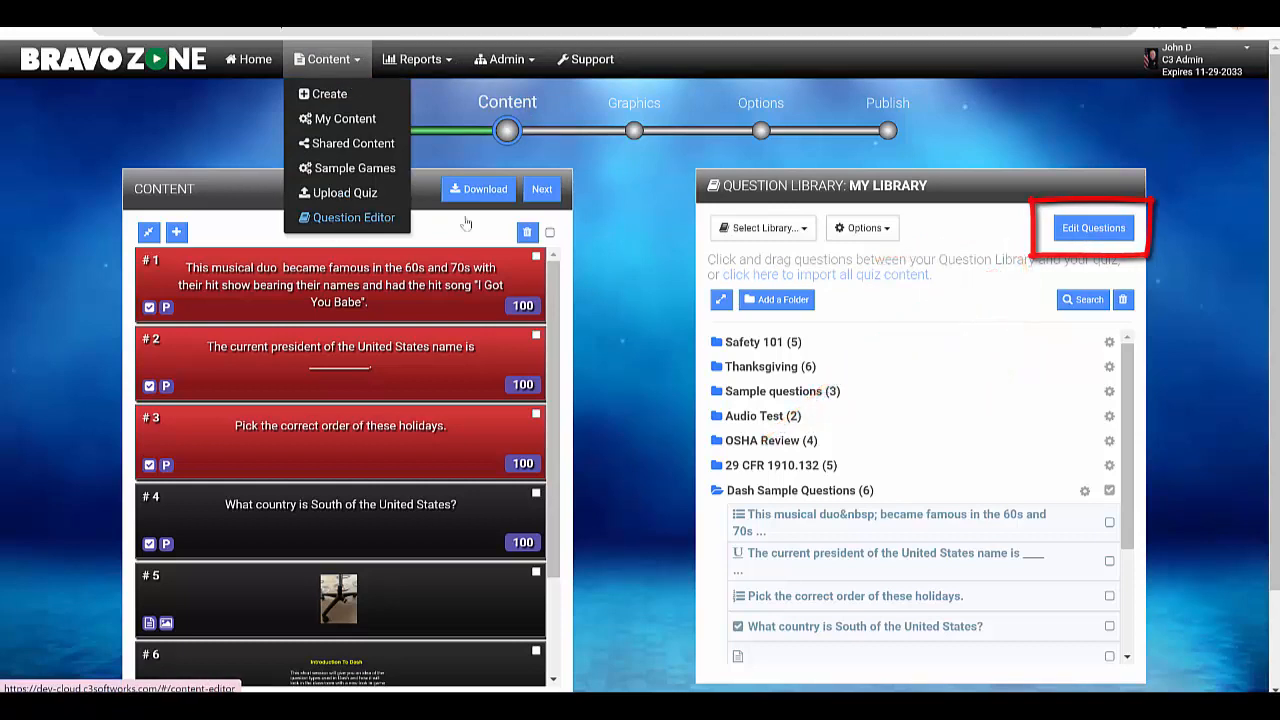
click(1128, 103)
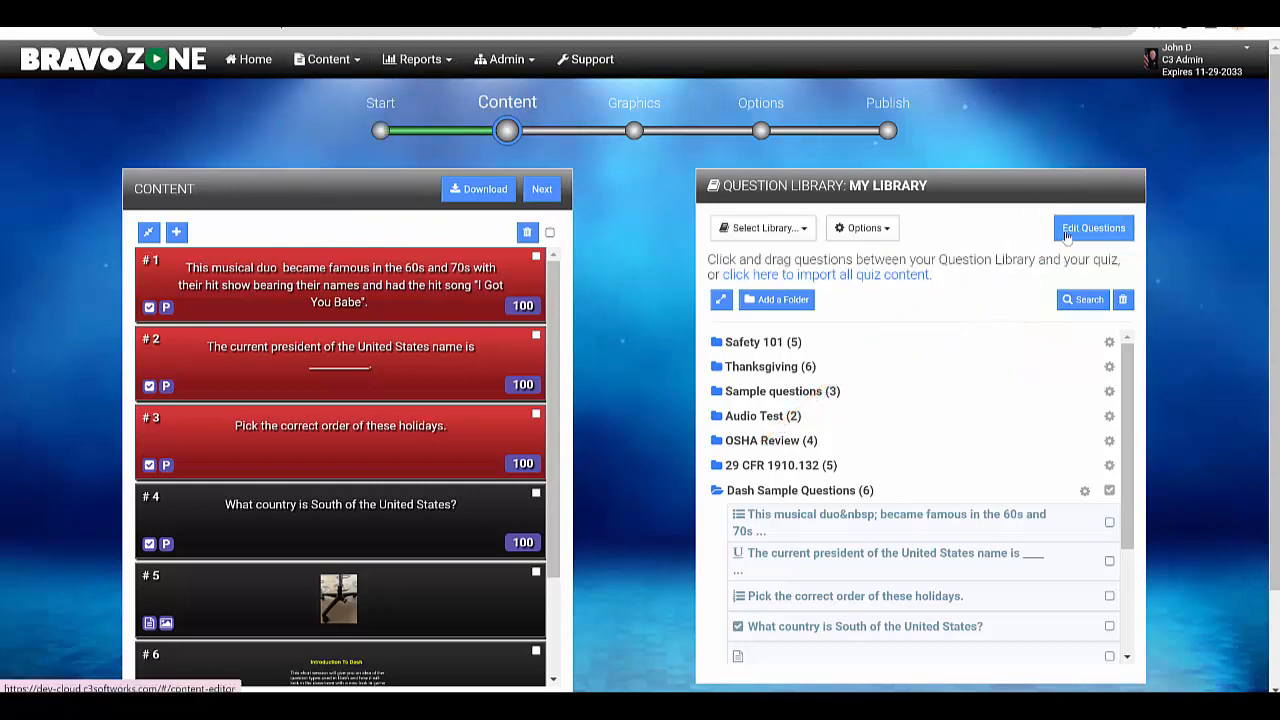
click(1066, 230)
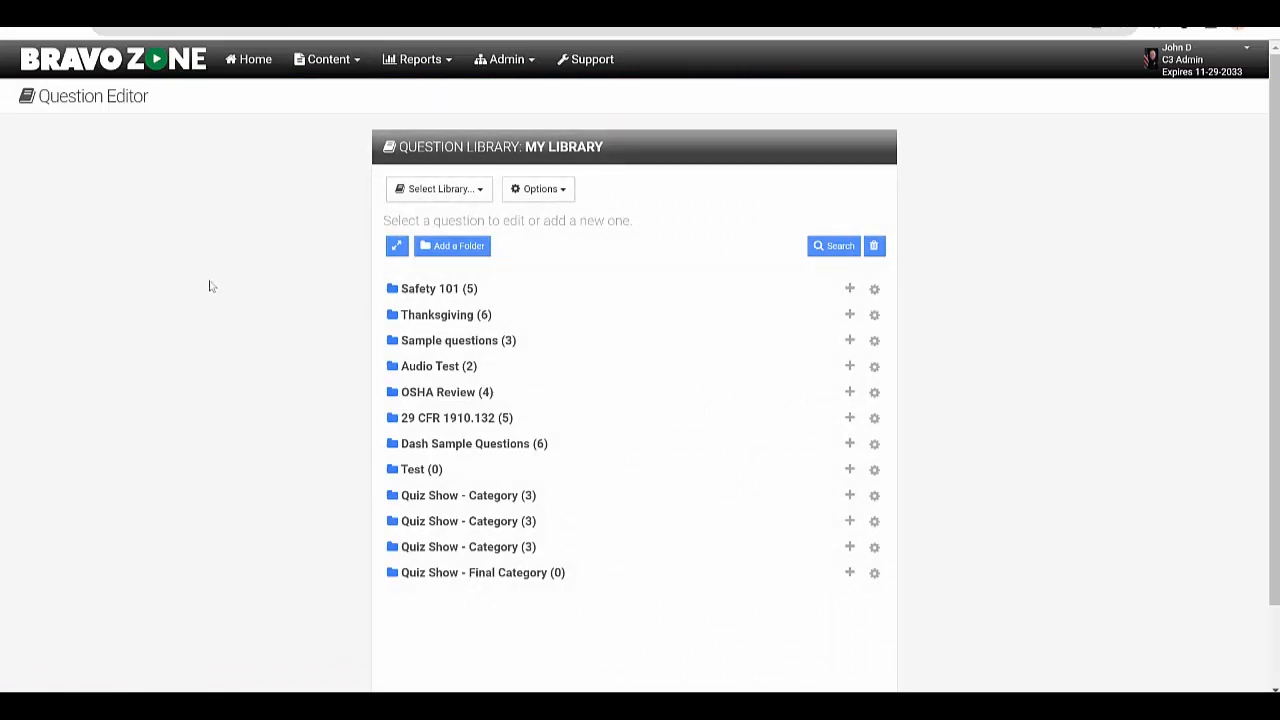